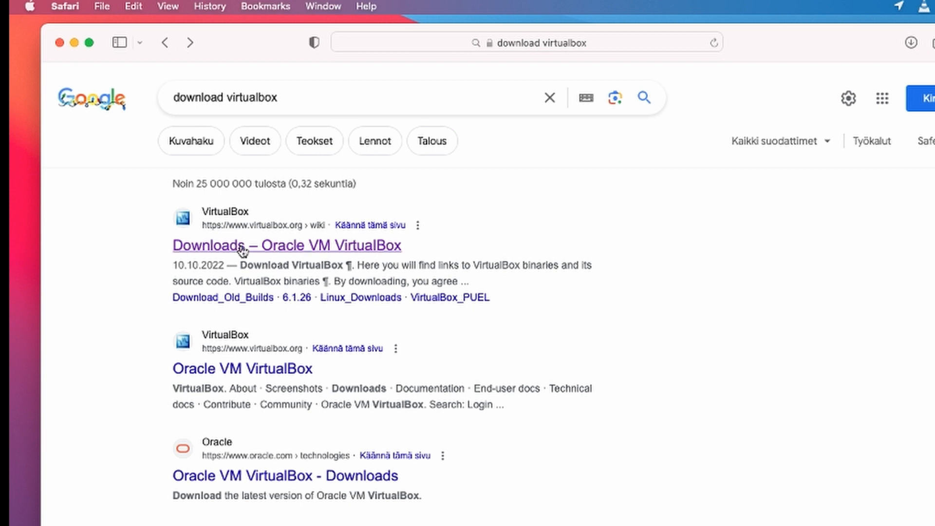
Open the Oracle VM VirtualBox downloads page from the search results and examine the VirtualBox 7.0.12 platform packages.
left_click(241, 244)
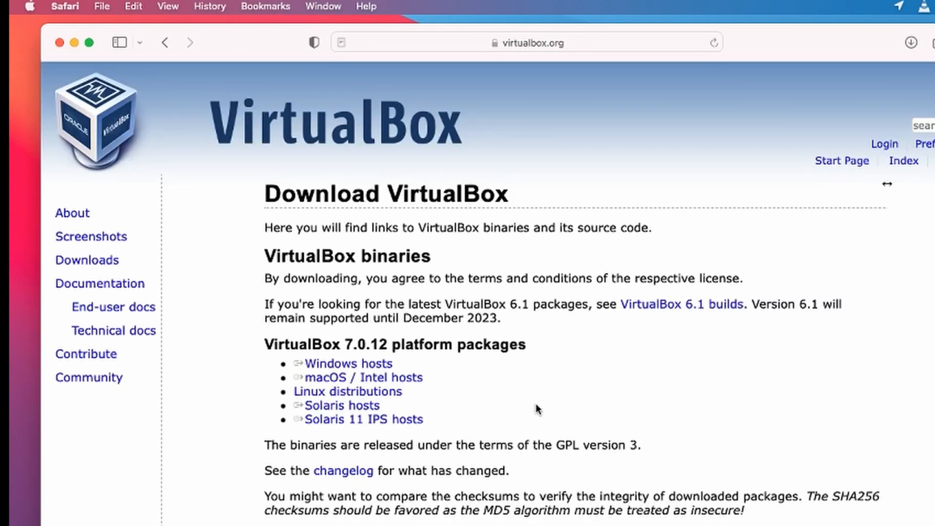
double_click(278, 344)
left_click(265, 400)
triple_click(340, 380)
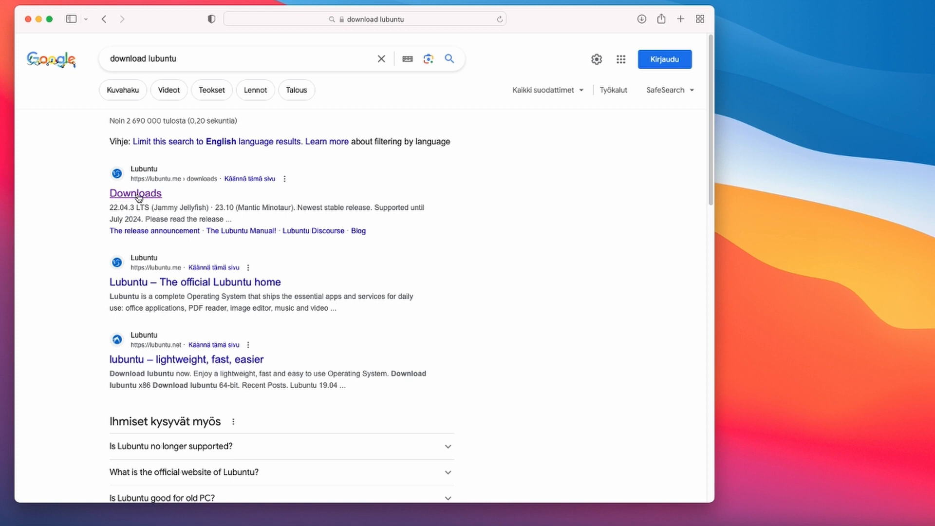
Open Lubuntu's downloads page from the search results and download the 22.04.3 LTS Desktop 64-bit image.
left_click(136, 193)
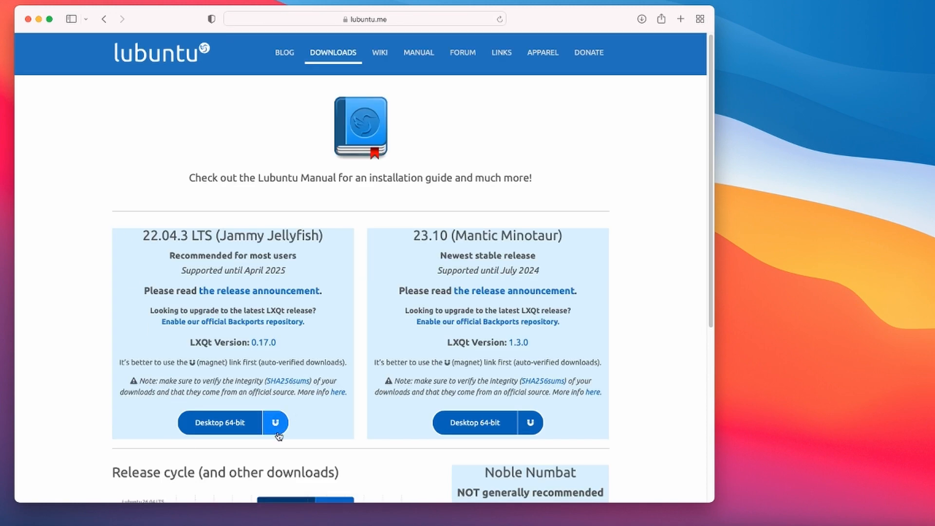
left_click(213, 423)
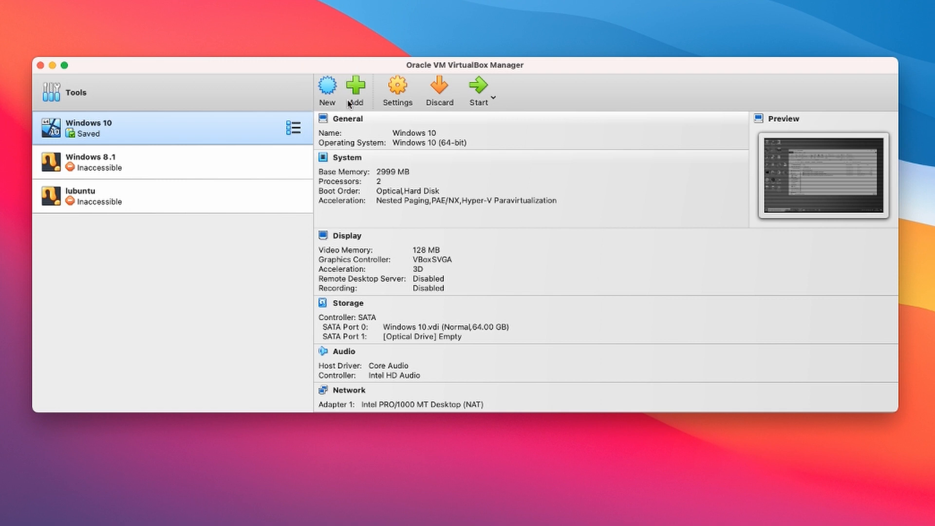
Switch to VirtualBox and start a new virtual machine named lubuntu20 with the lubuntu-20.04.5-desktop-amd64.iso image.
left_click(327, 86)
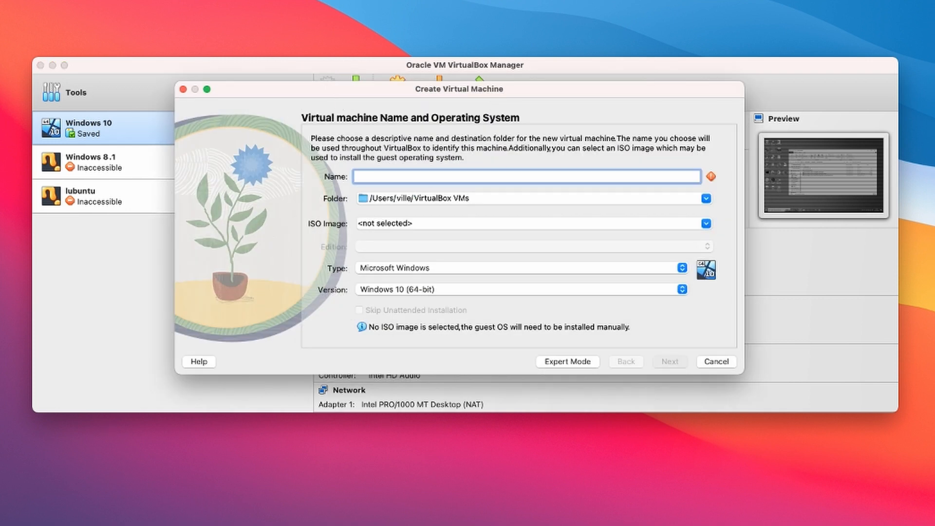
type("lubuntu20")
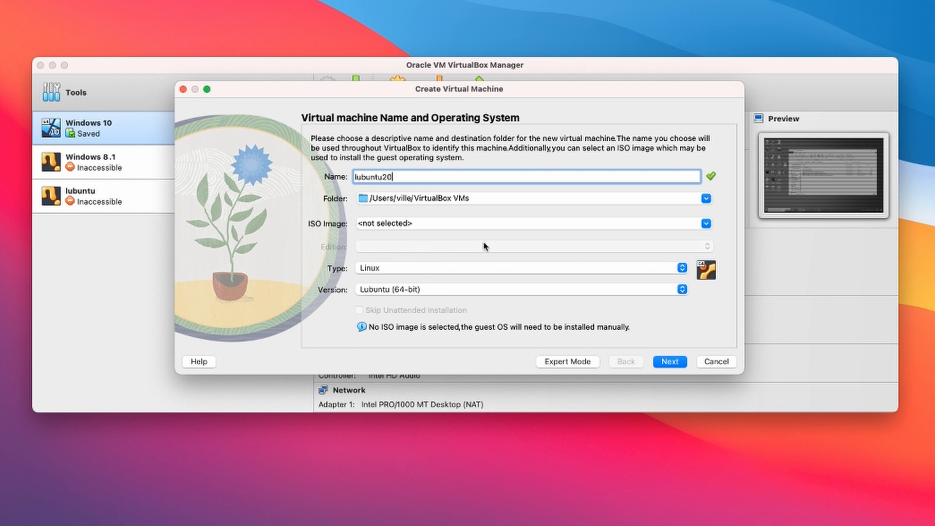
left_click(706, 225)
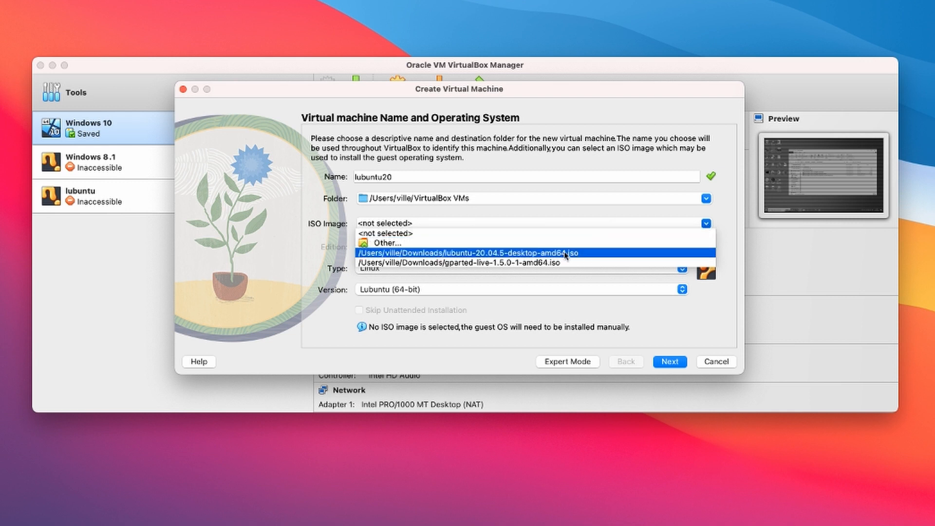
left_click(610, 254)
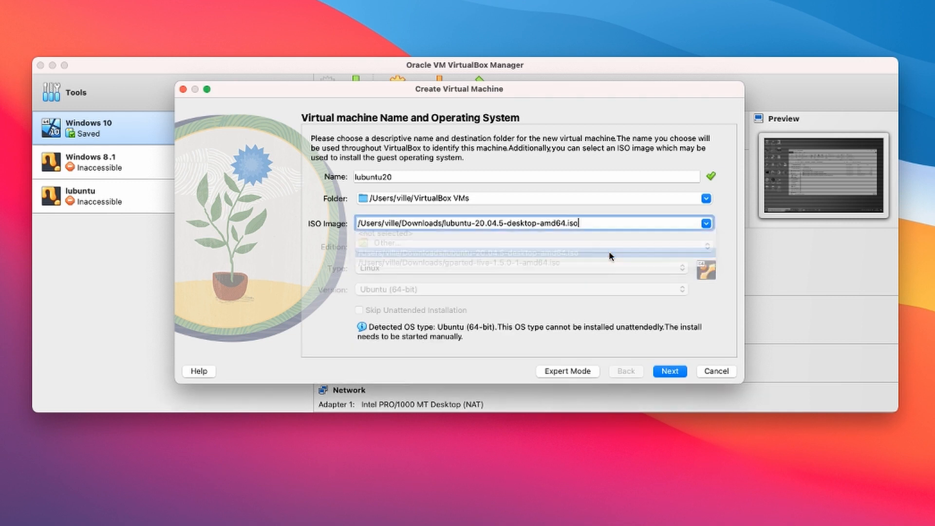
left_click(665, 372)
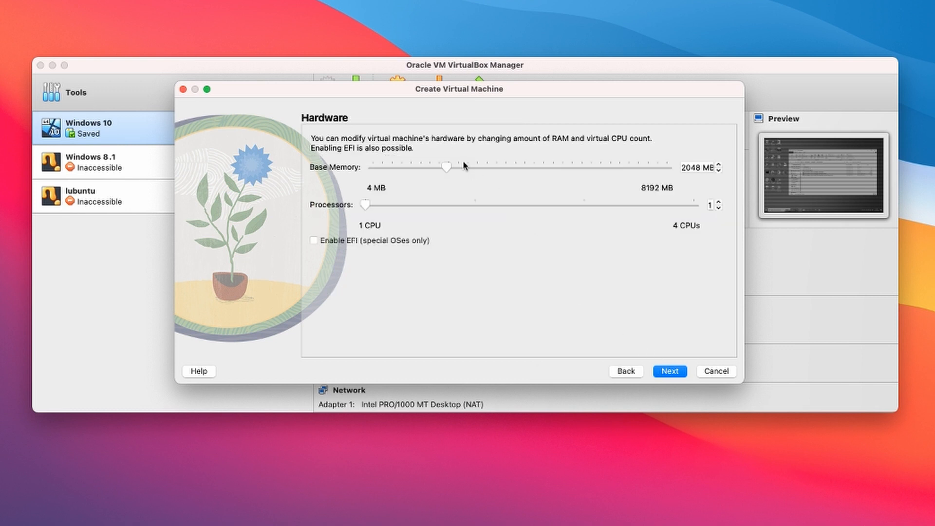
Give the virtual machine 2633 MB of base memory and 2 processors.
left_click_drag(446, 167, 467, 168)
left_click_drag(368, 208, 434, 213)
left_click(669, 373)
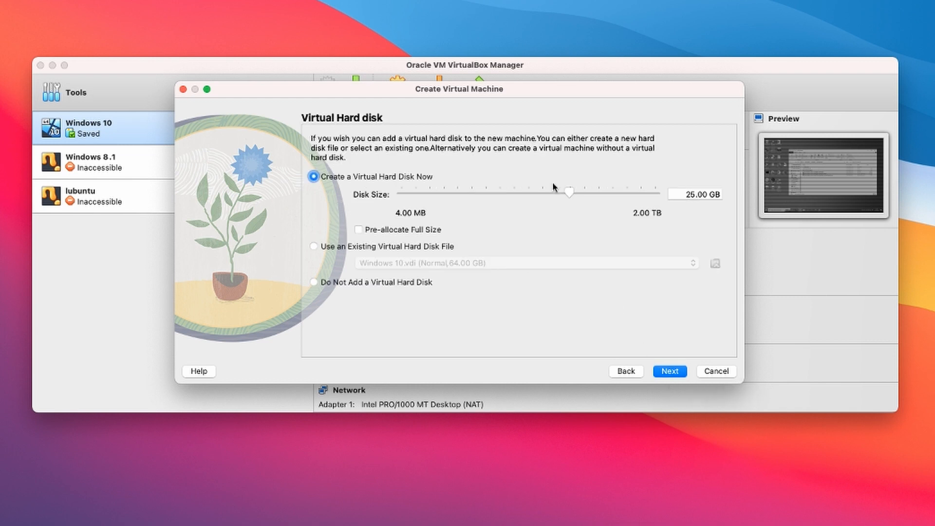
Set the new virtual hard disk's size to 12 GB and finish creating the virtual machine.
left_click(686, 193)
type("12 GB")
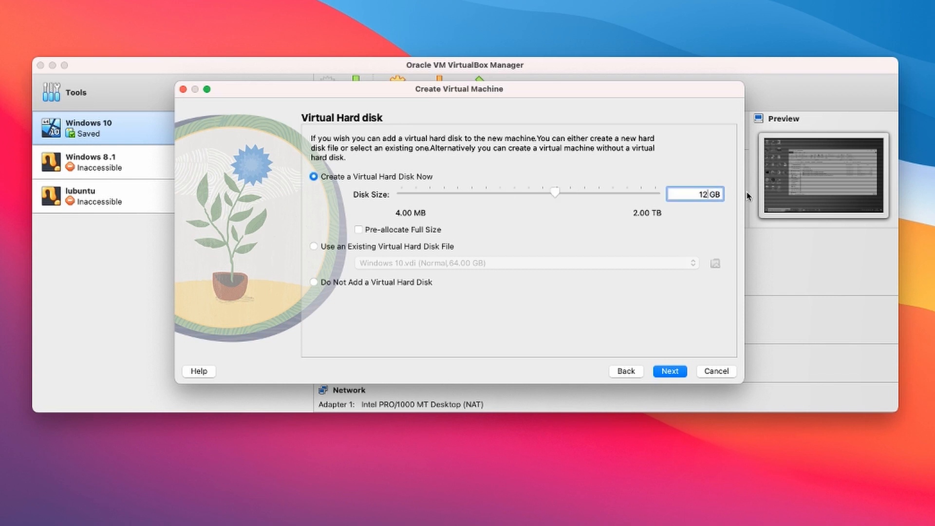
left_click(640, 307)
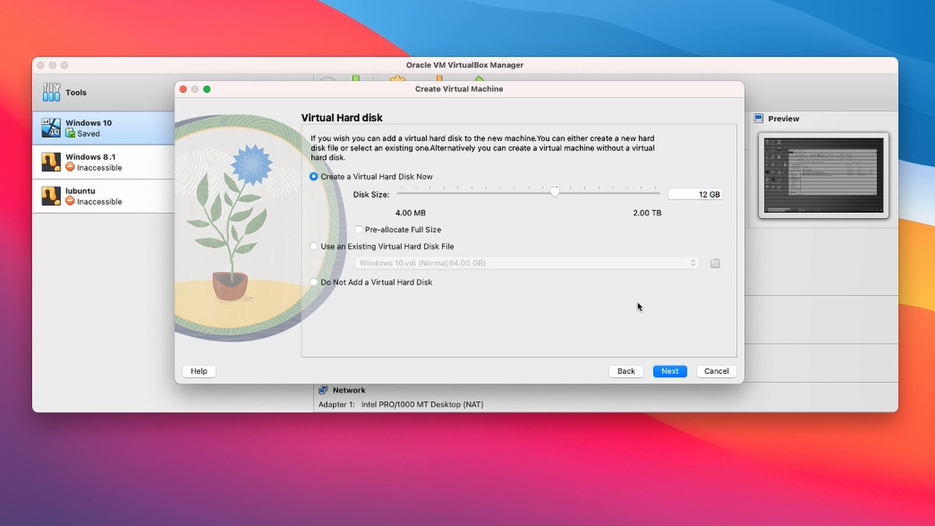
left_click(677, 371)
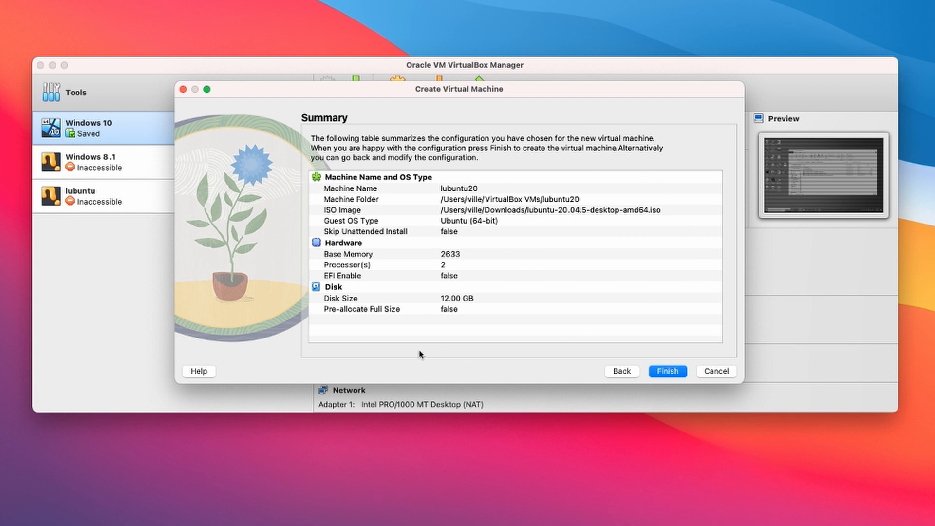
left_click(658, 371)
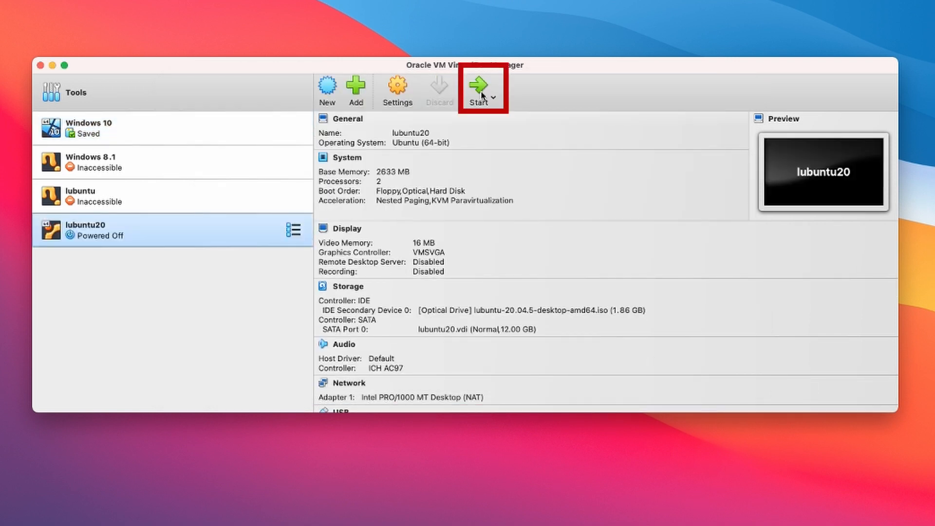
Start the lubuntu20 machine, boot the live Lubuntu system in English, and dismiss the power management notification.
left_click(480, 87)
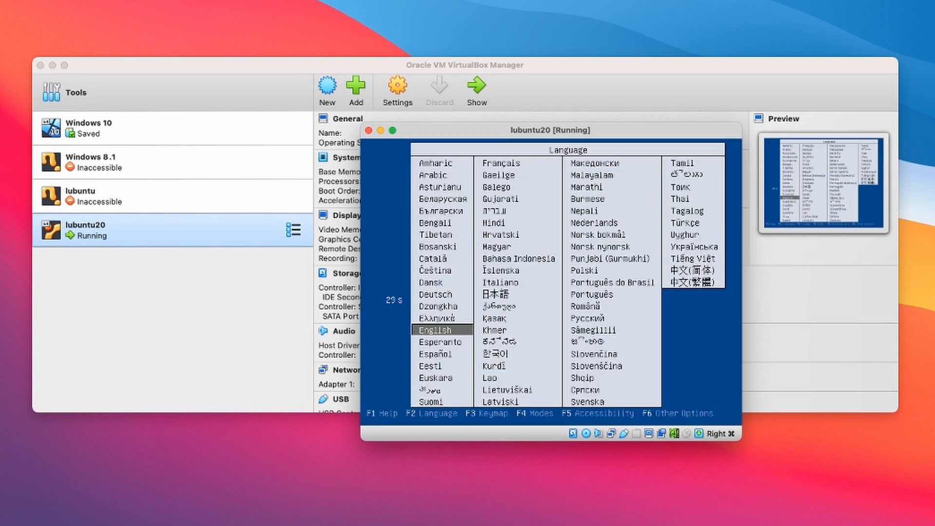
key("Down")
key("Up")
key("Return")
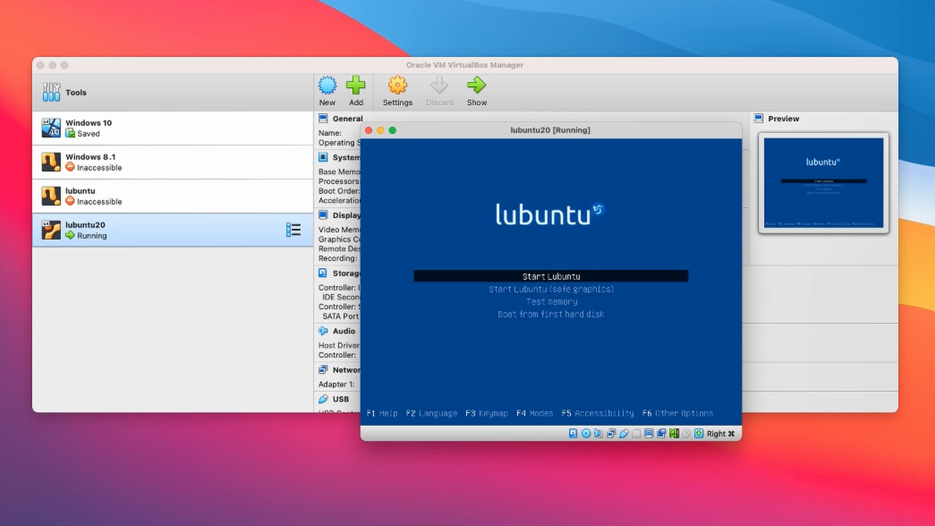
key("Return")
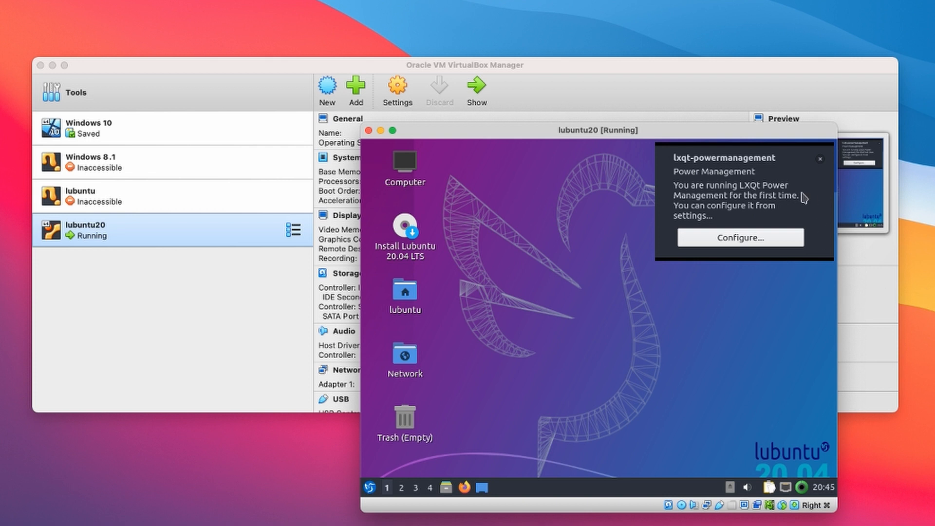
left_click(821, 159)
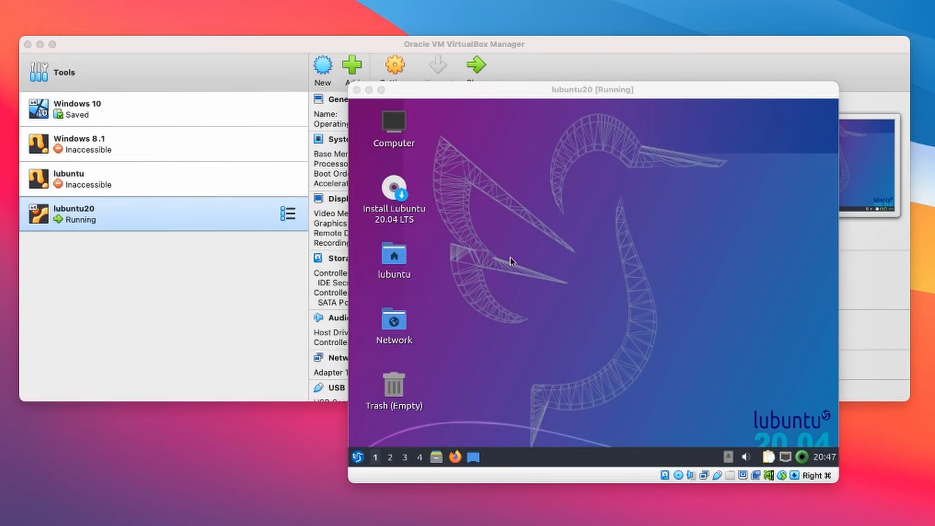
Launch the Lubuntu 20.04 LTS installer and accept American English and the Europe/Helsinki time zone.
left_click(395, 191)
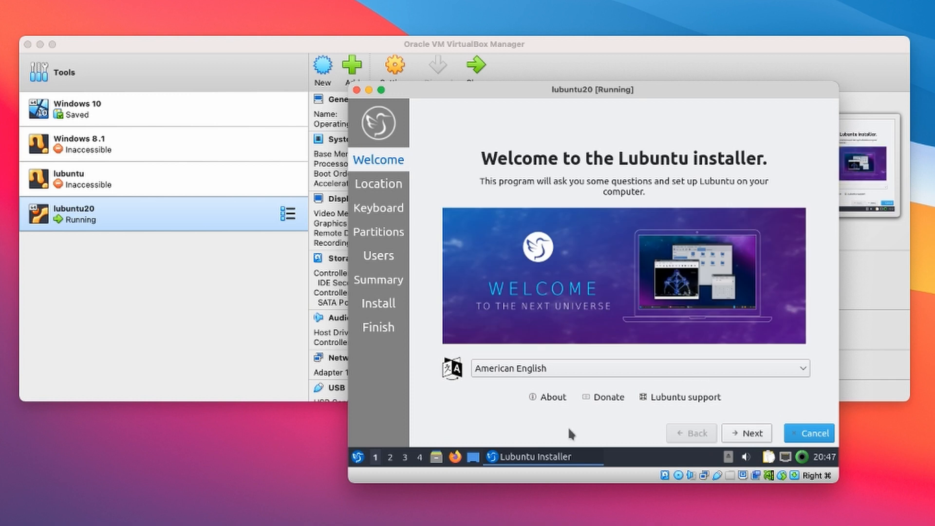
left_click(750, 436)
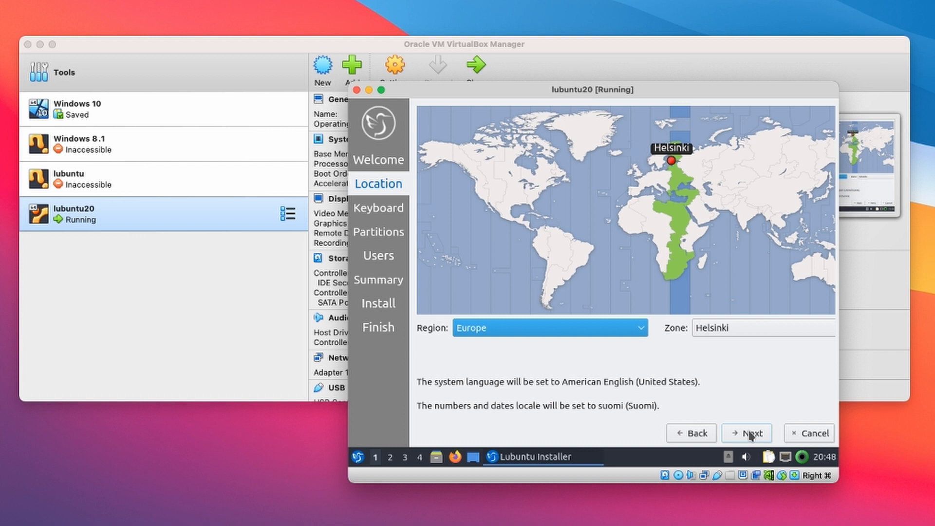
left_click(750, 435)
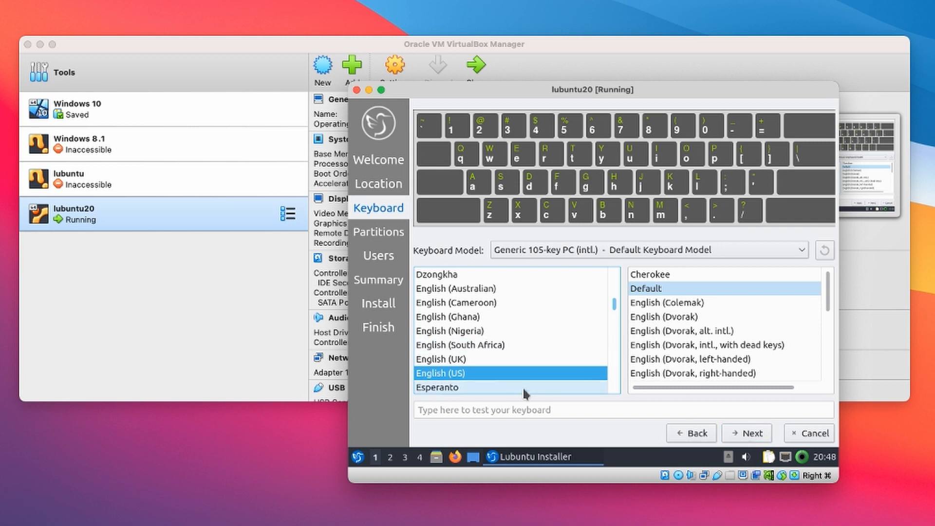
Set the keyboard layout to Finnish with the Finnish (Macintosh) variant.
left_click(534, 345)
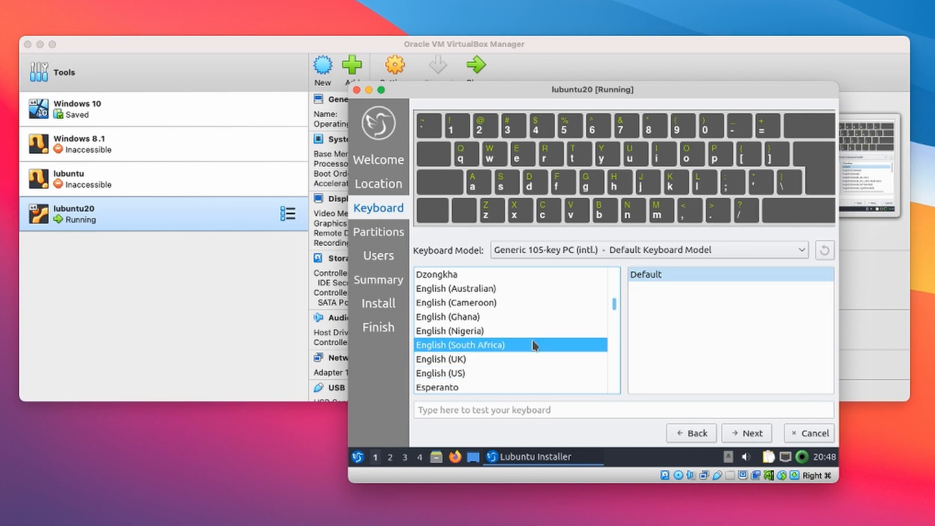
key("f")
key("i")
key("n")
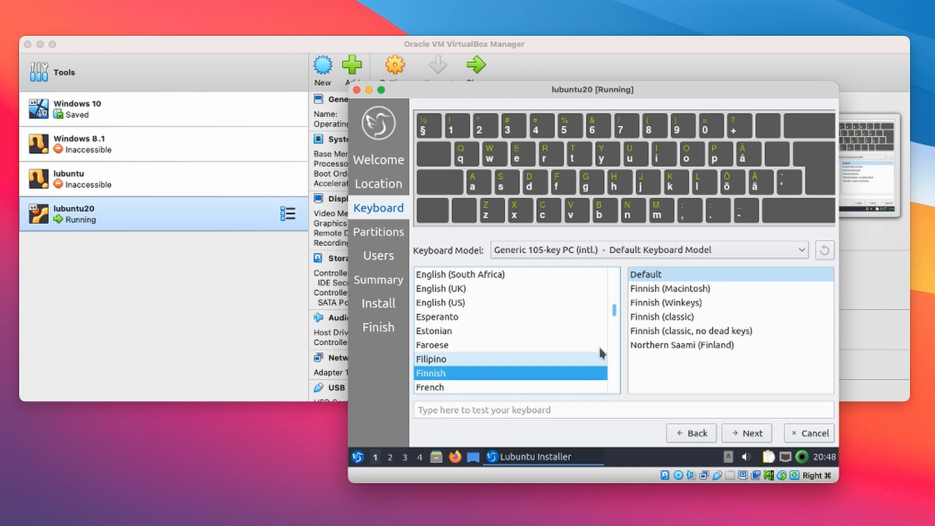
left_click(667, 290)
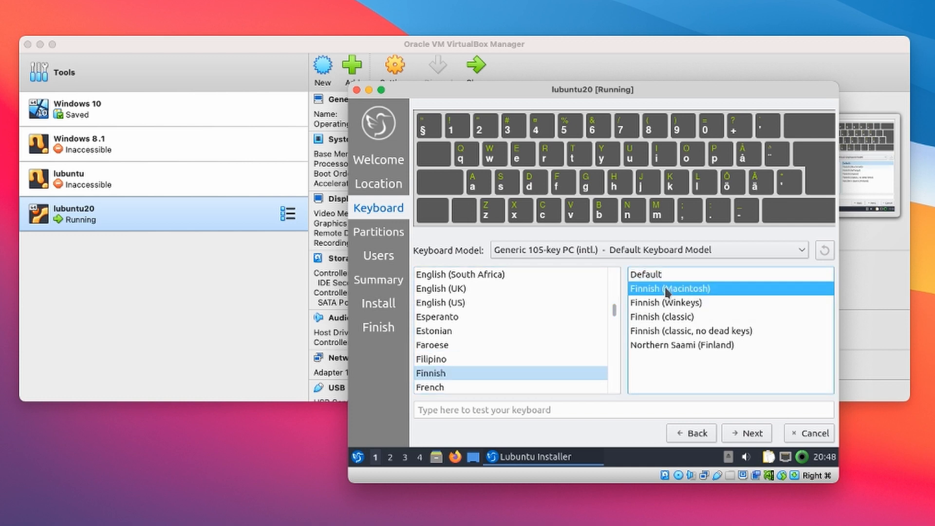
Test the keyboard layout with the text ääööåå and clear the test field.
left_click(559, 410)
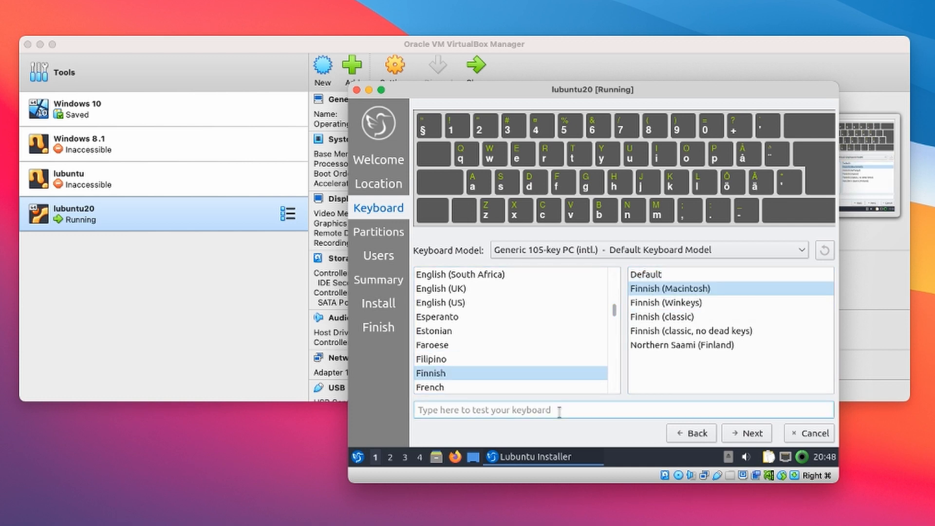
type("ääööåå")
key("BackSpace")
key("BackSpace")
key("BackSpace")
key("BackSpace")
key("BackSpace")
key("BackSpace")
Continue to partitioning and choose to erase the VBOX HARDDISK (/dev/sda) without encryption.
left_click(750, 433)
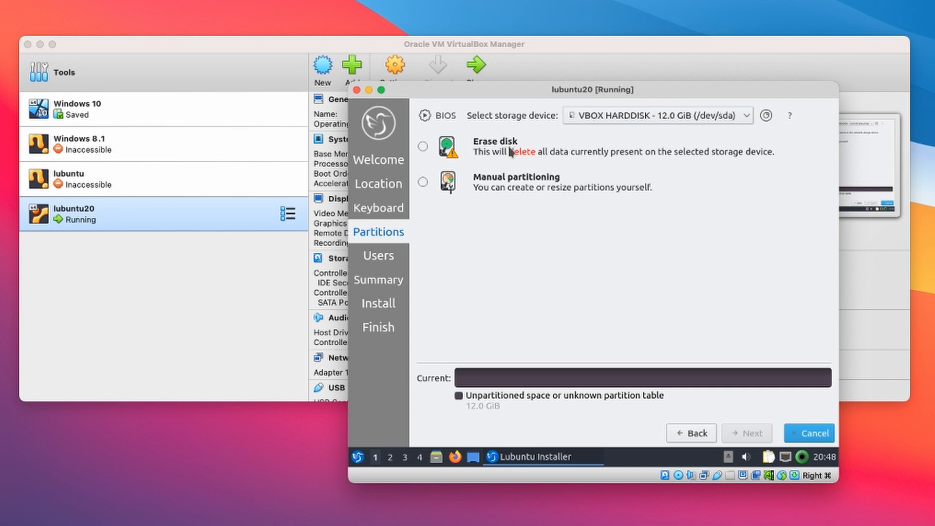
left_click(423, 149)
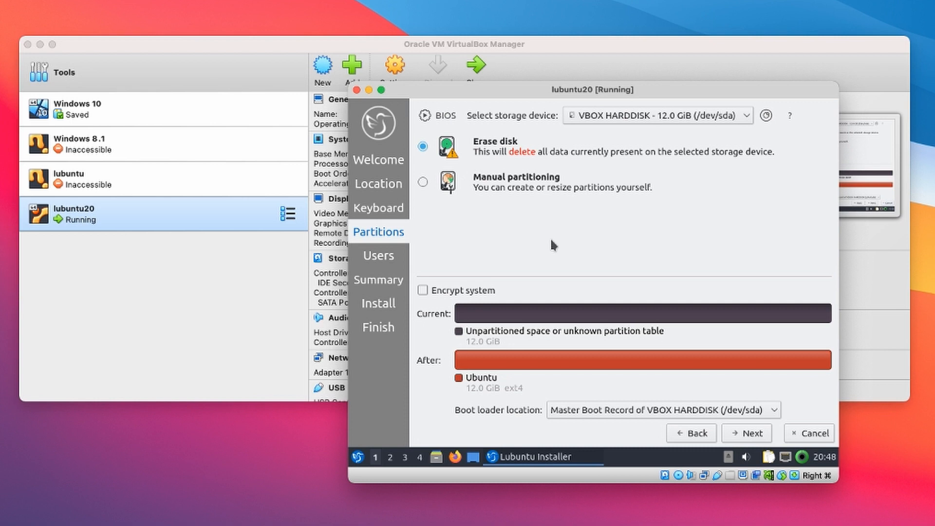
left_click(753, 438)
Enter the user's name and the account password for the new system, and continue to the installation summary.
type("Ville")
key("Tab")
key("Tab")
key("Tab")
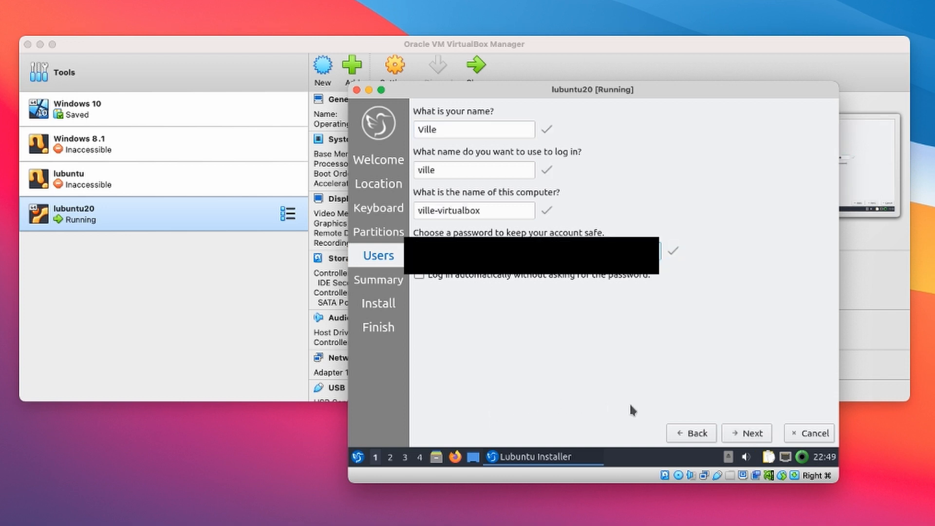
left_click(752, 439)
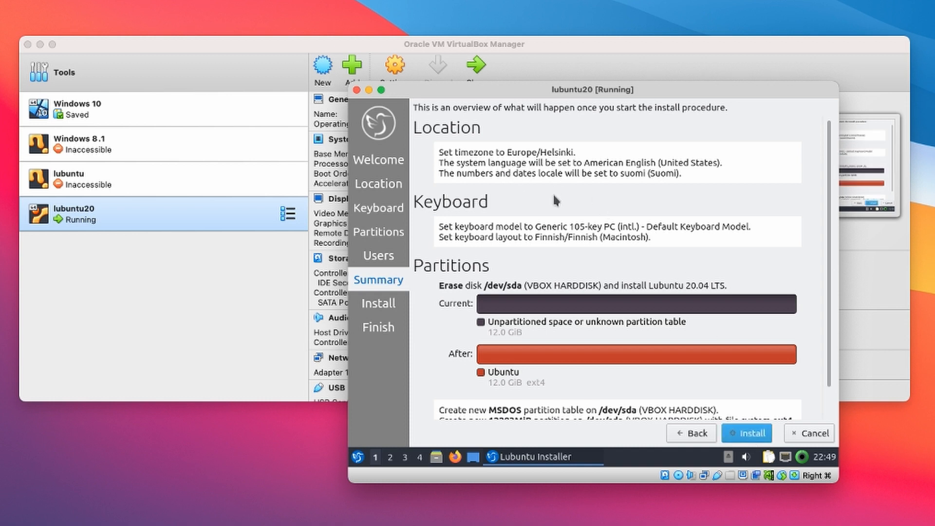
Review the installation summary through to the partition changes and start installing Lubuntu on the disk.
scroll(563, 195, "down", 2)
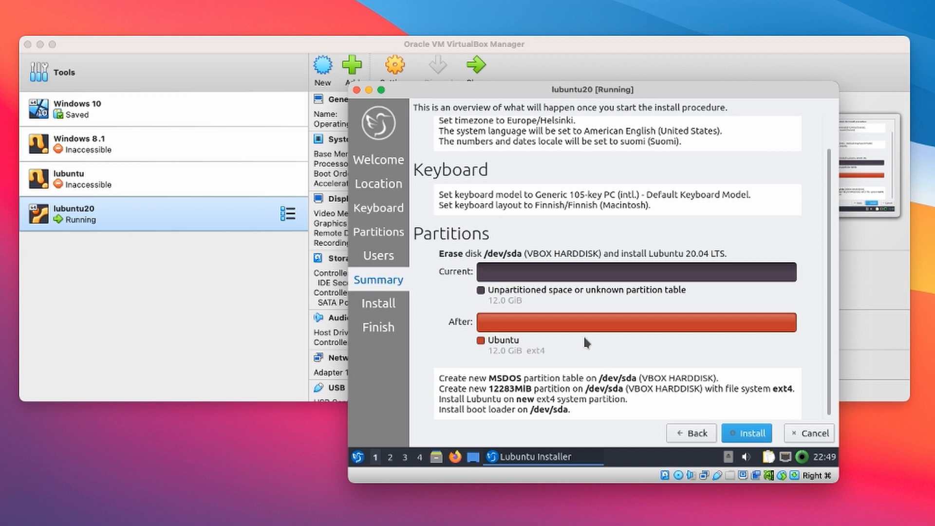
left_click(744, 436)
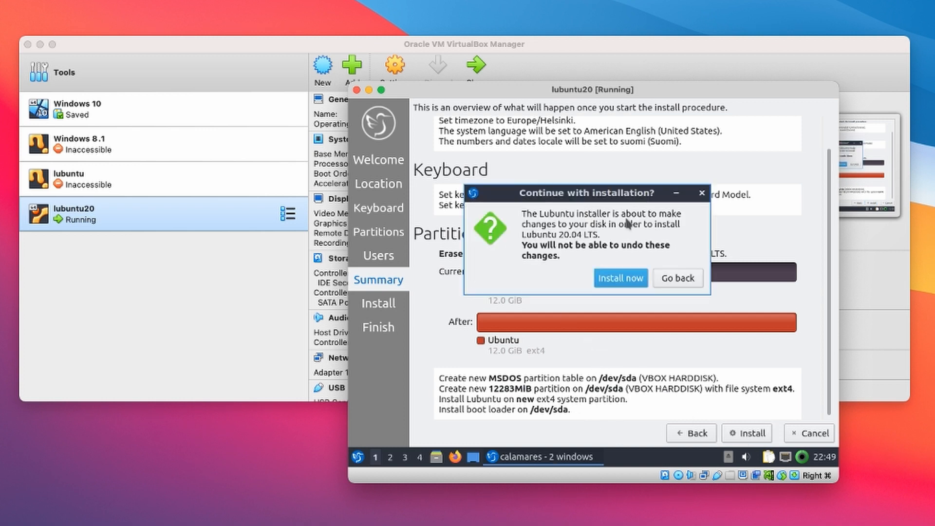
left_click(617, 281)
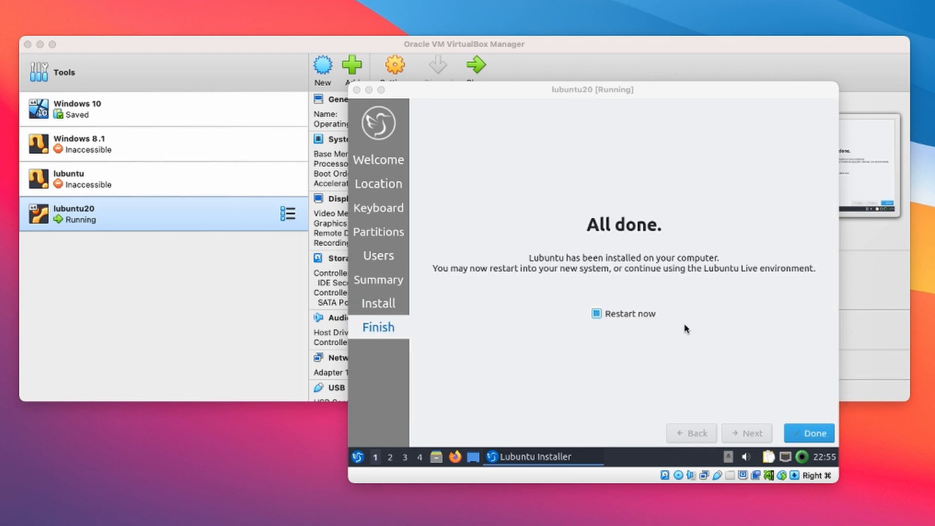
Finish the installer with the immediate restart option enabled and continue the reboot into the installed system.
left_click(822, 440)
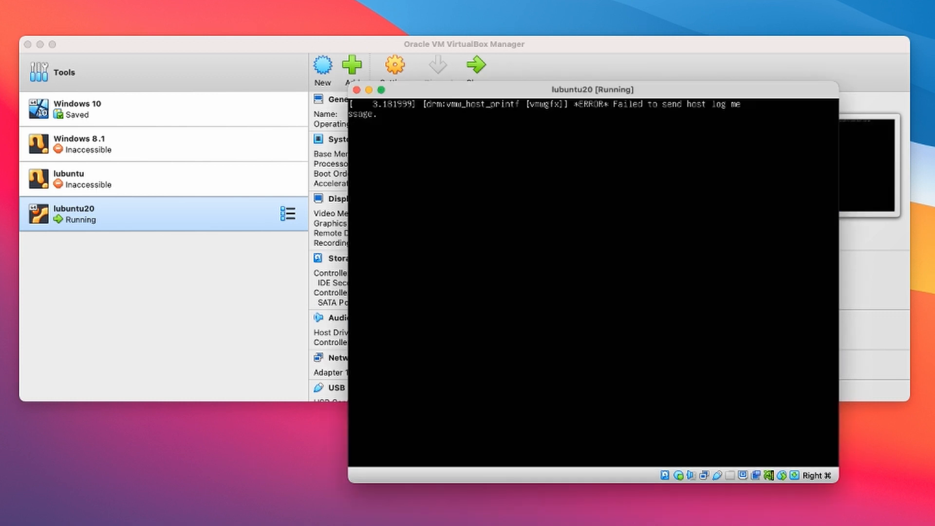
key("Return")
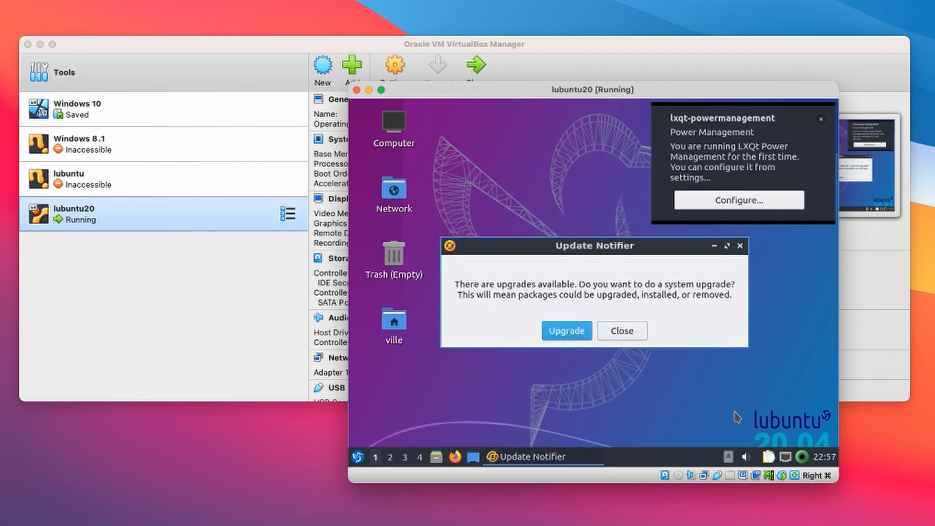
Run the offered full system upgrade, close the upgrade window, and reboot Lubuntu.
left_click(575, 330)
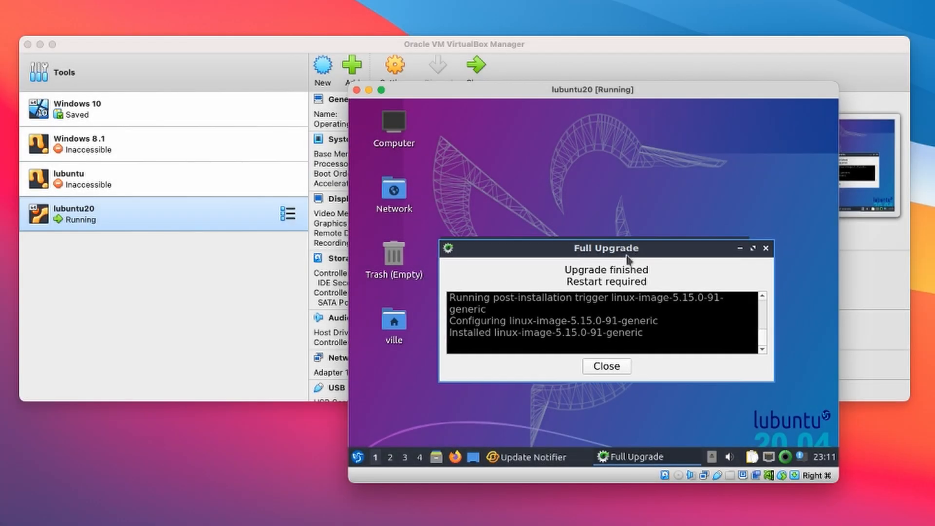
left_click(603, 368)
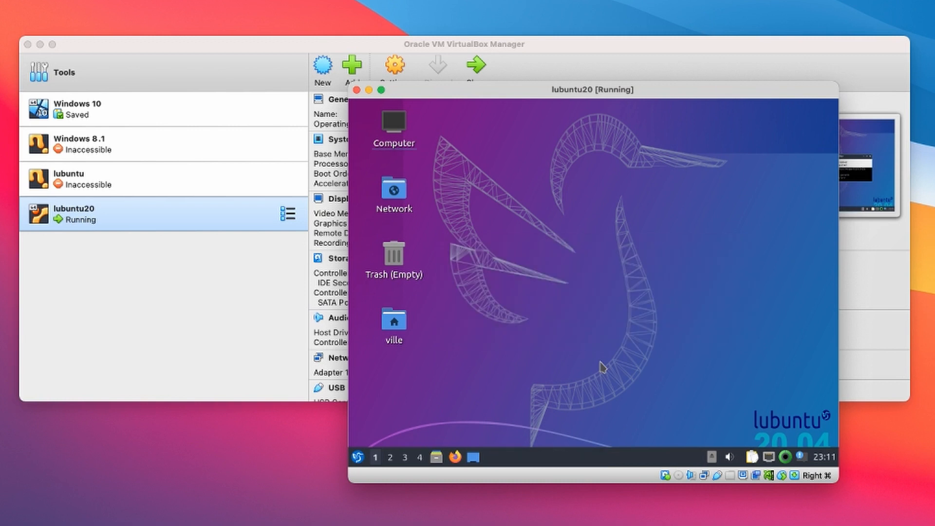
left_click(365, 456)
mouse_move(422, 397)
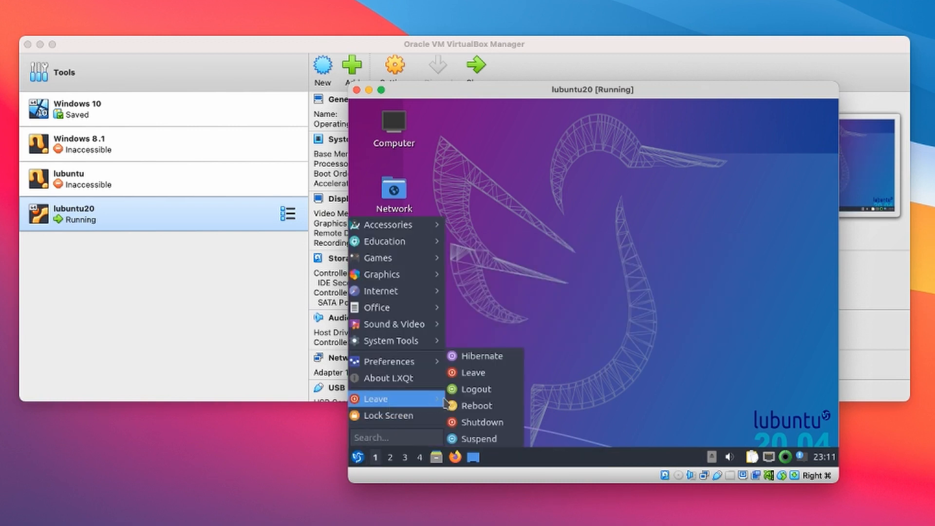
left_click(470, 405)
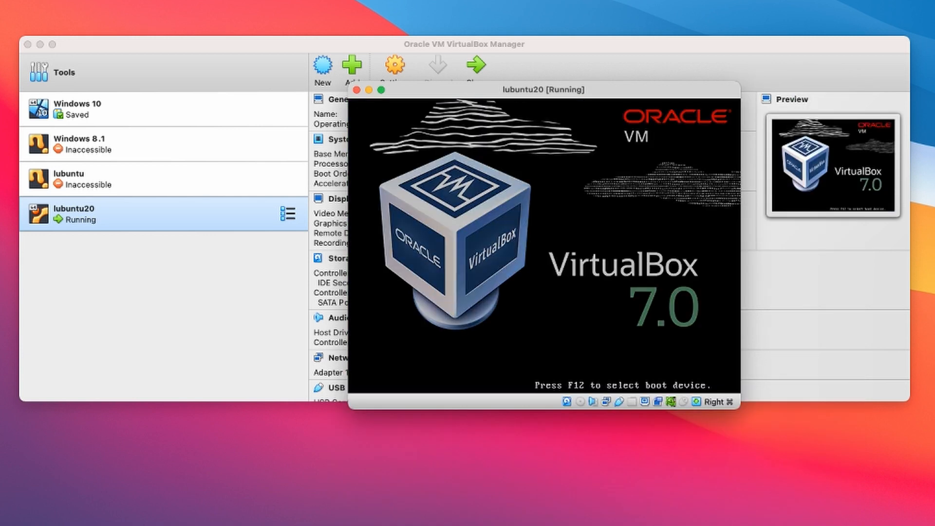